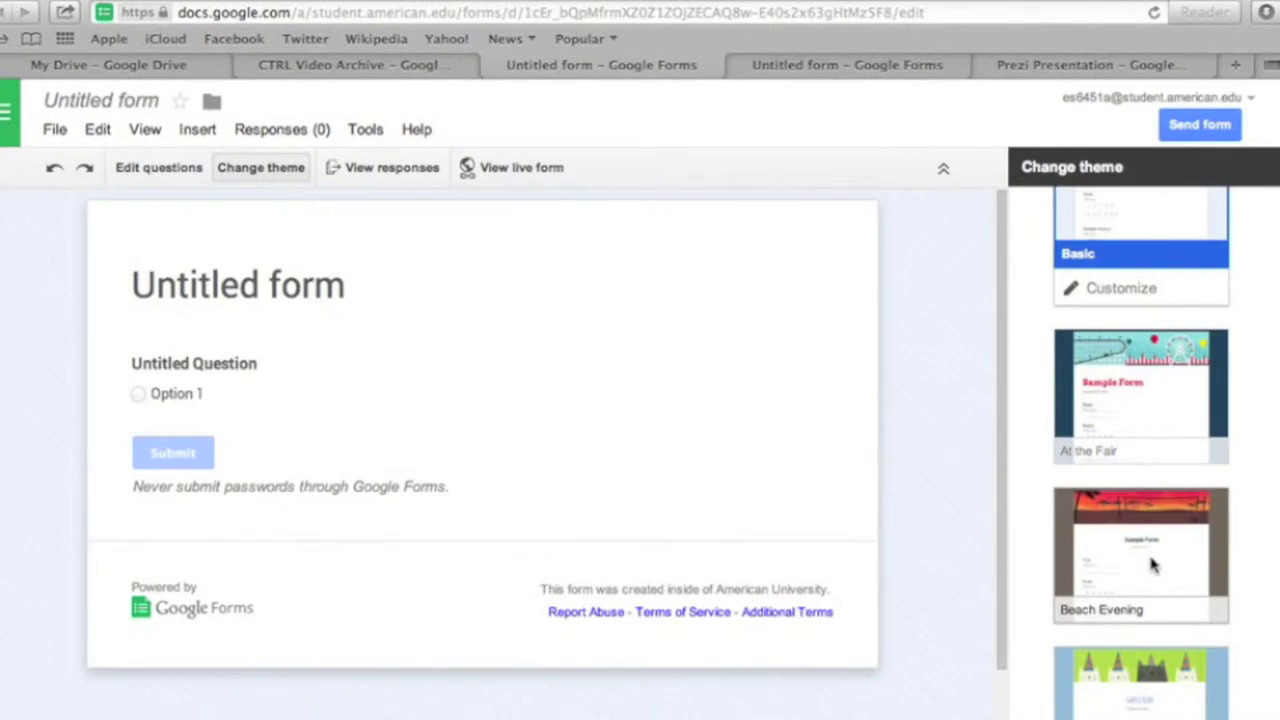
Apply the Beach Evening theme to the untitled form and show its customization options.
{"action": "left_click", "coordinate": [1155, 560]}
{"action": "left_click", "coordinate": [1117, 607]}
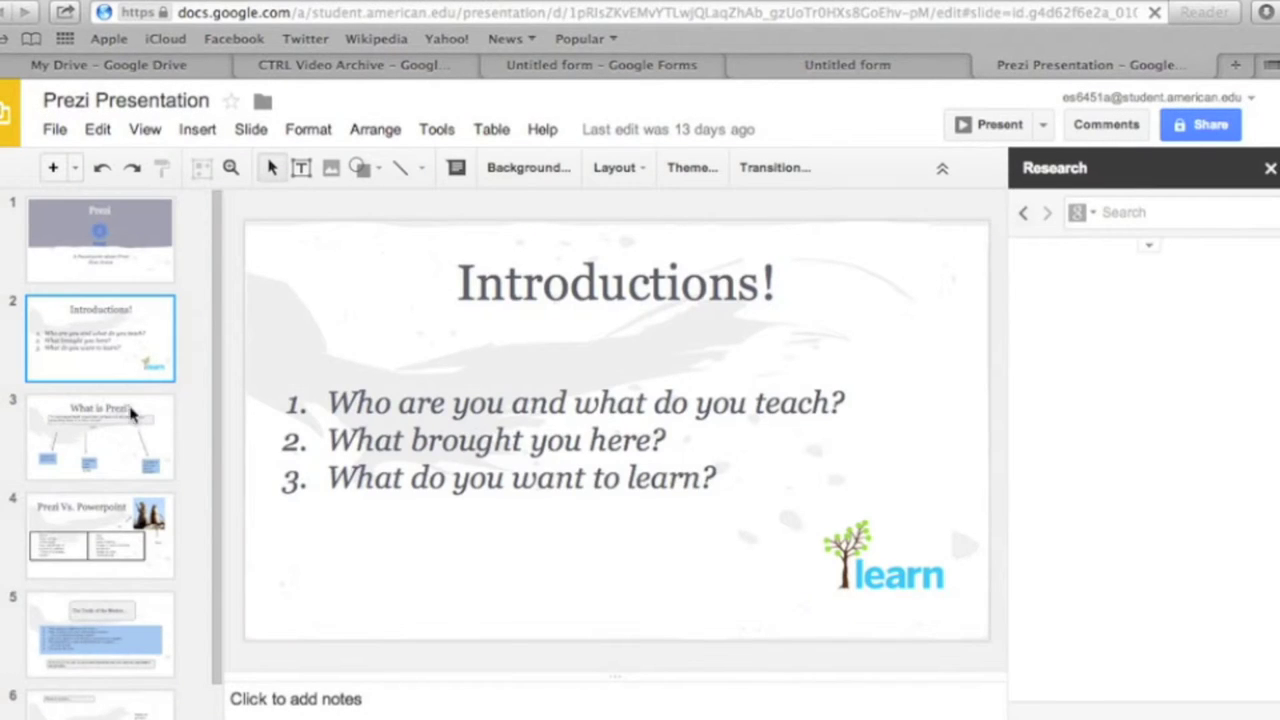
Close the Top Hat video preview to get back to the My Drive list.
{"action": "left_click", "coordinate": [116, 428]}
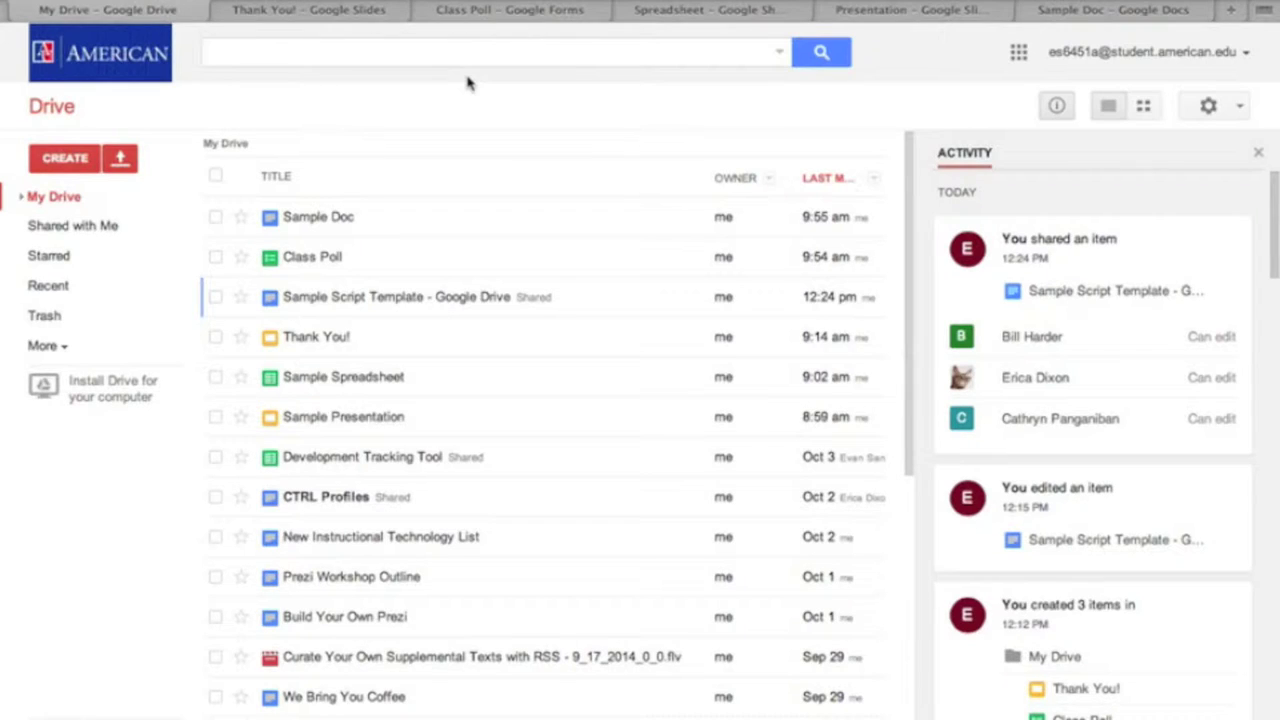
Show the CREATE menu's list of new file types in My Drive.
{"action": "left_click", "coordinate": [83, 166]}
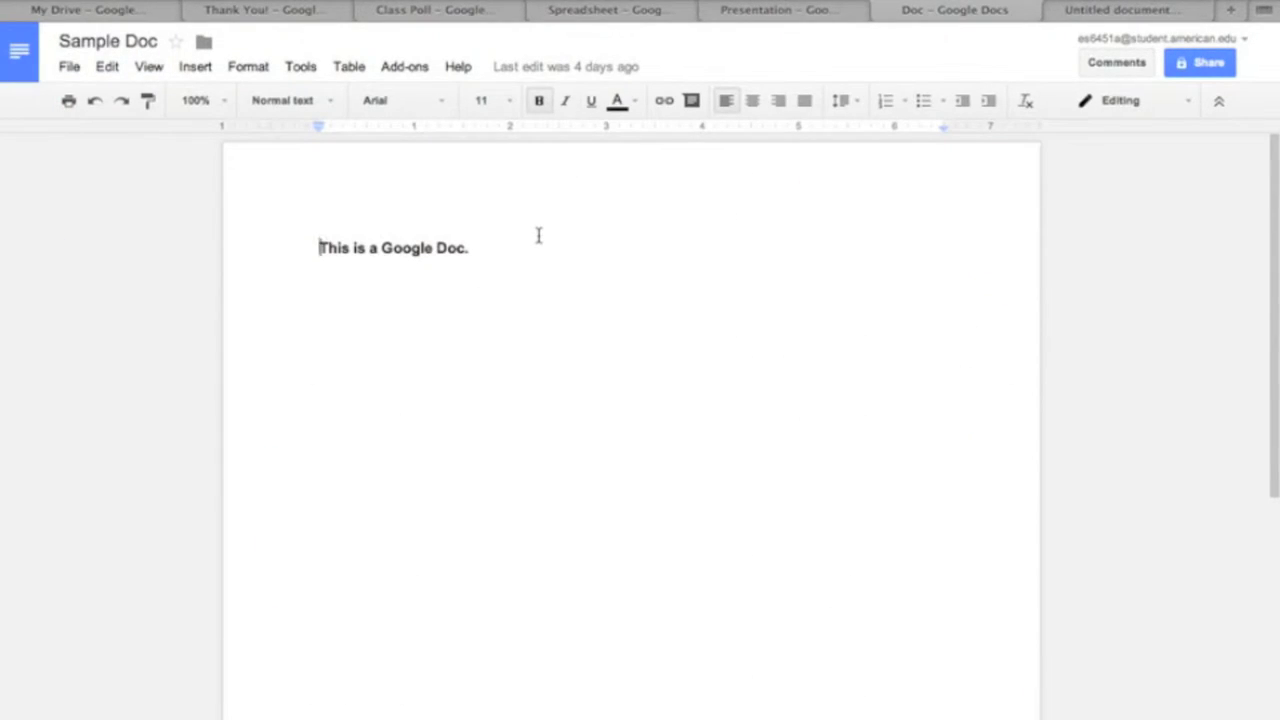
Prepend 'This is my google Doc.', comment 'Good Comment!' on This, and open sharing settings.
{"action": "type", "text": "This is my "}
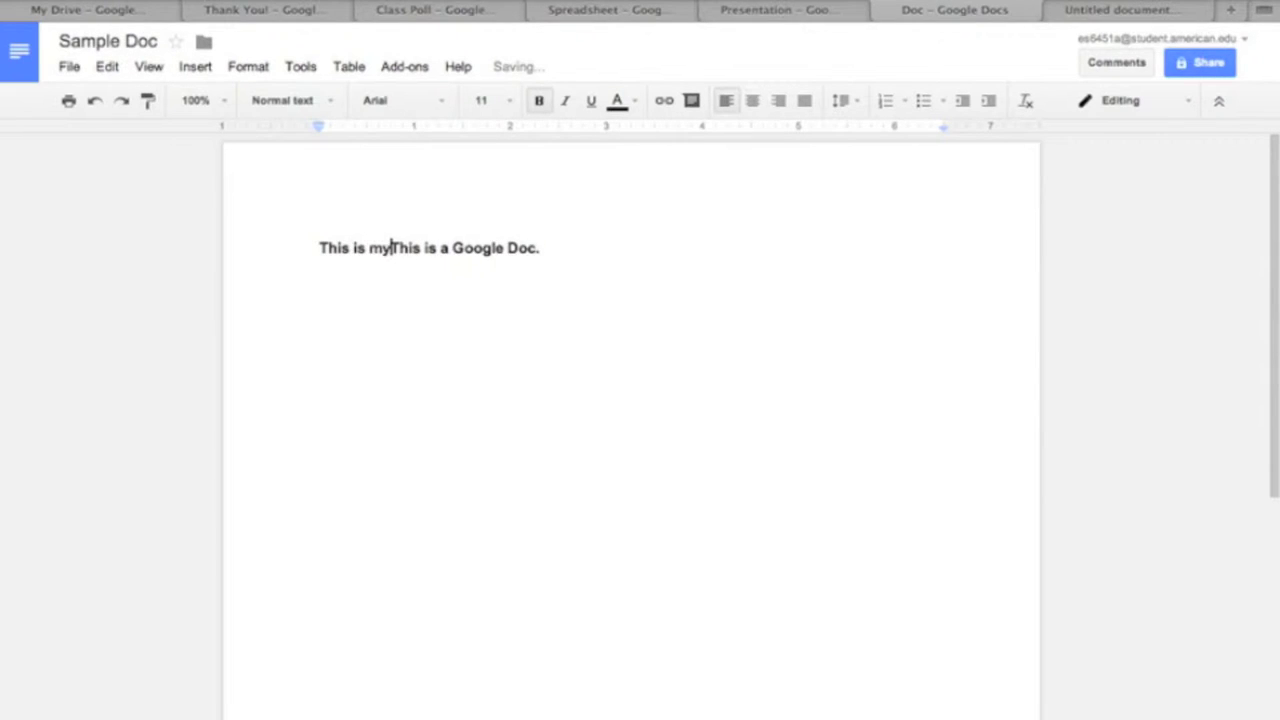
{"action": "type", "text": "google Do"}
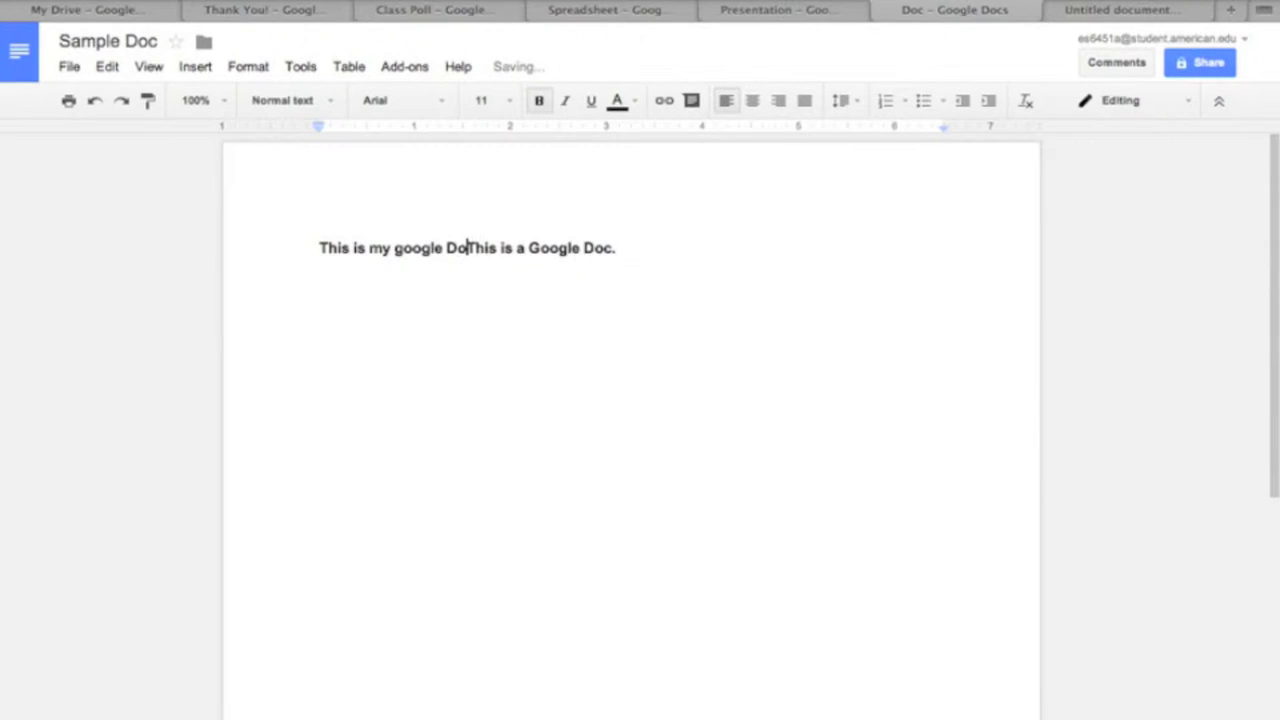
{"action": "type", "text": "c."}
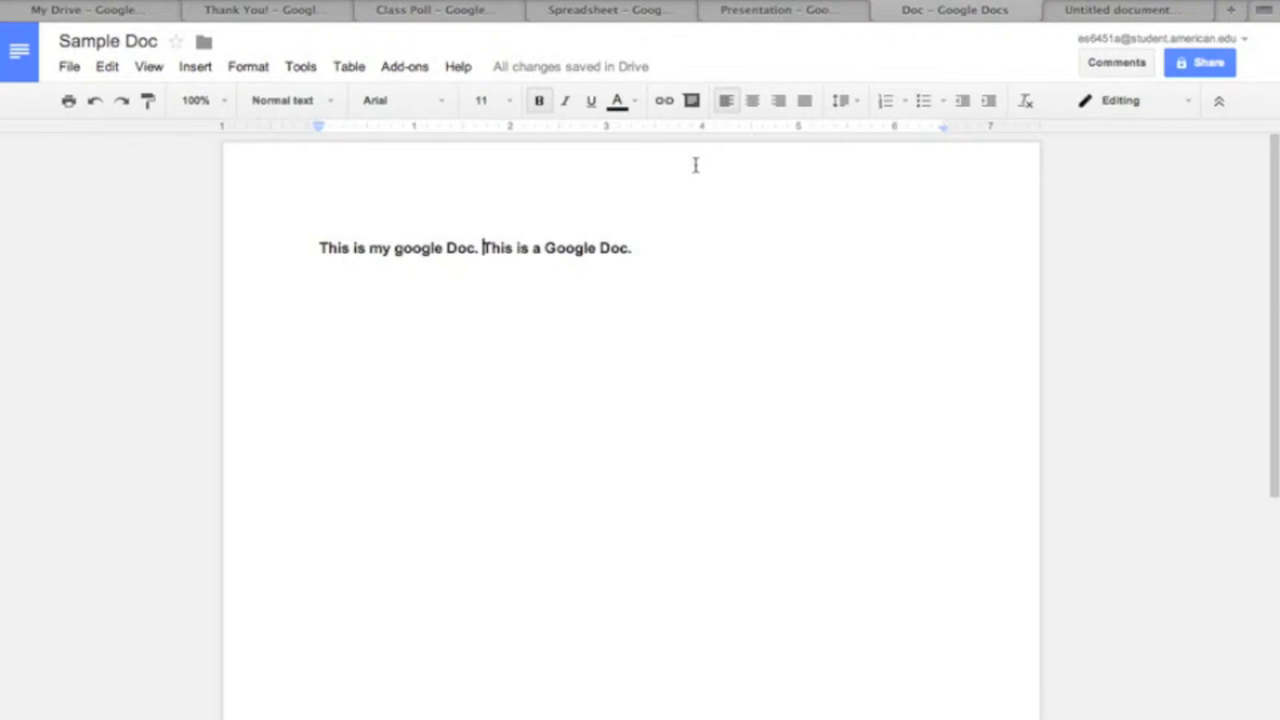
{"action": "left_click", "coordinate": [1130, 60]}
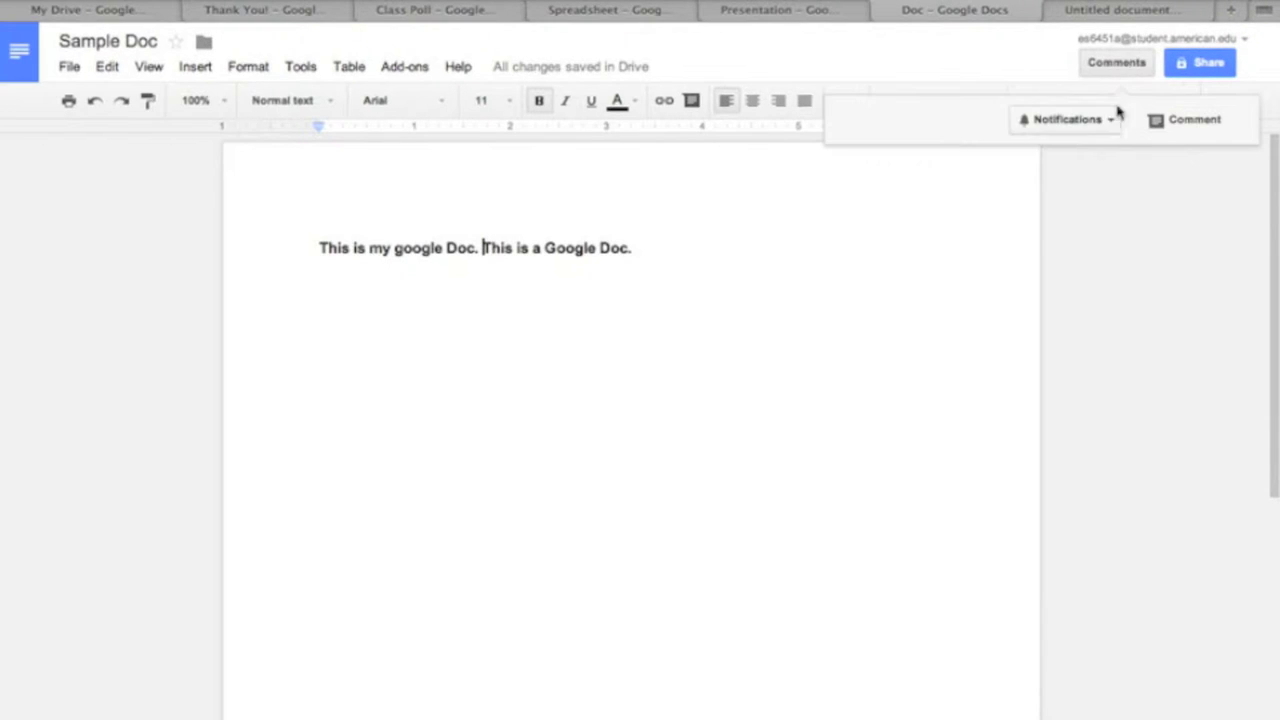
{"action": "left_click", "coordinate": [1185, 120]}
{"action": "type", "text": "Go"}
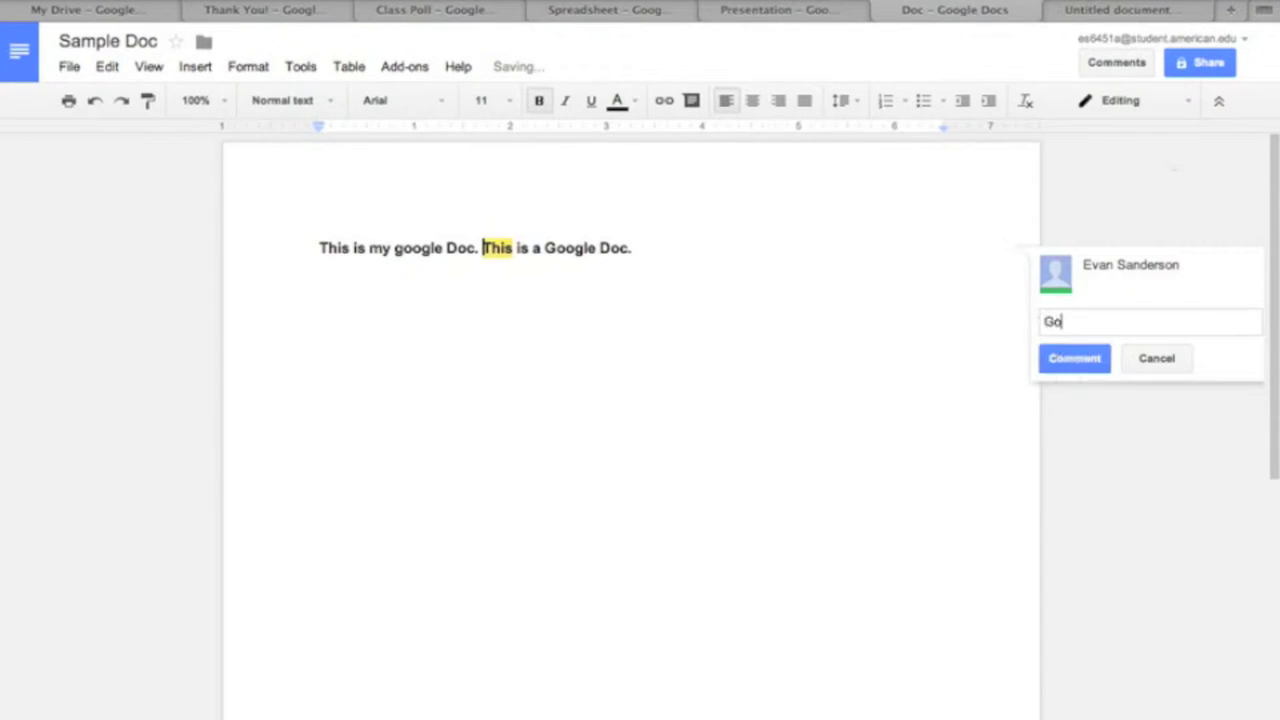
{"action": "type", "text": "od Comment!"}
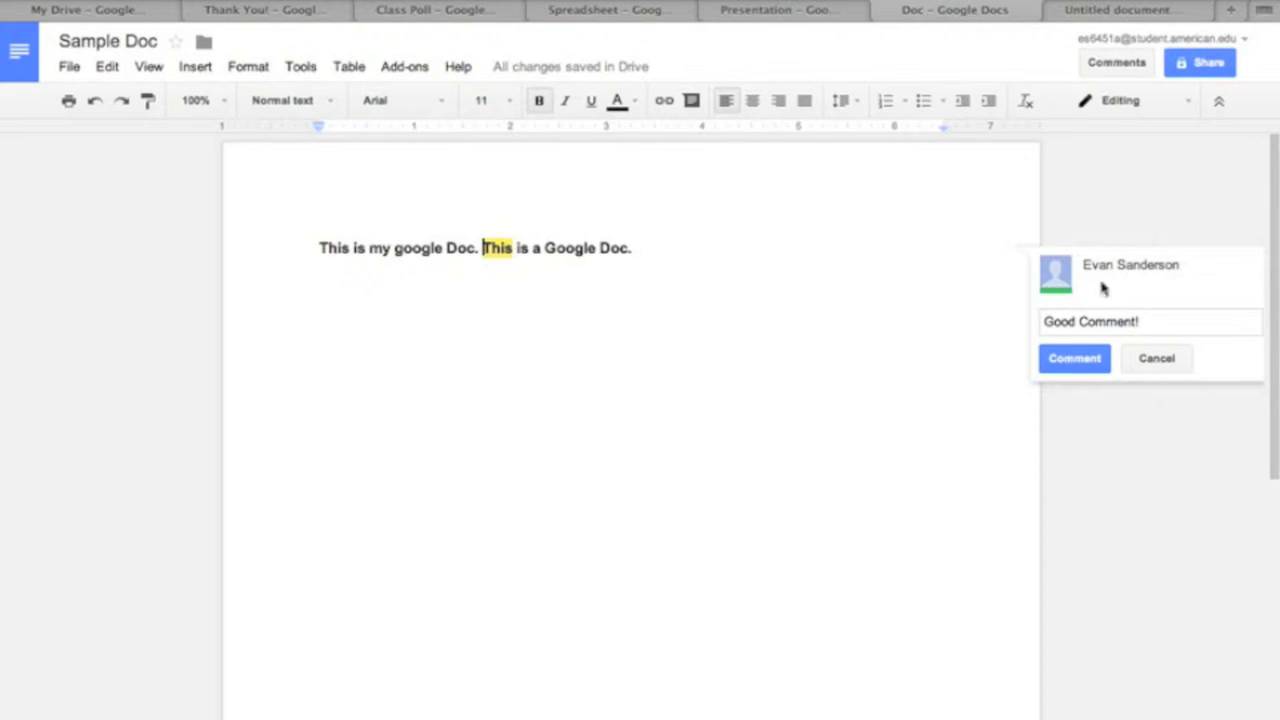
{"action": "left_click", "coordinate": [1078, 370]}
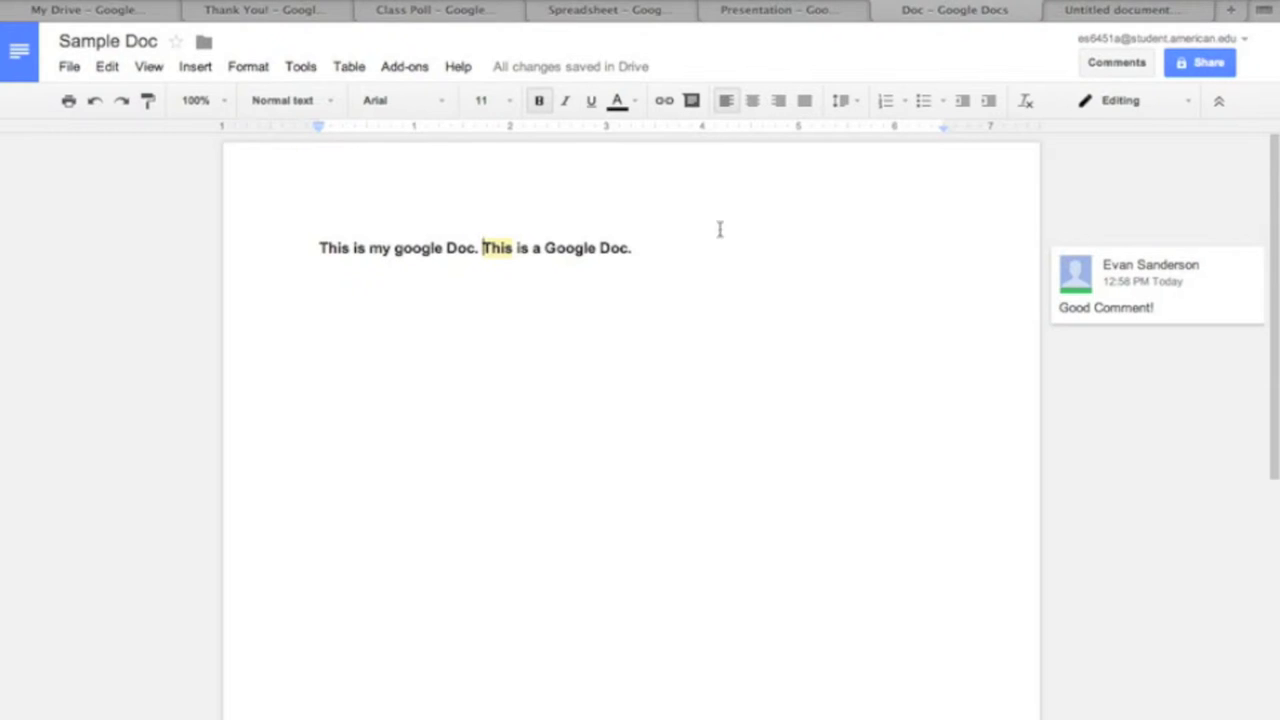
{"action": "left_click", "coordinate": [69, 66]}
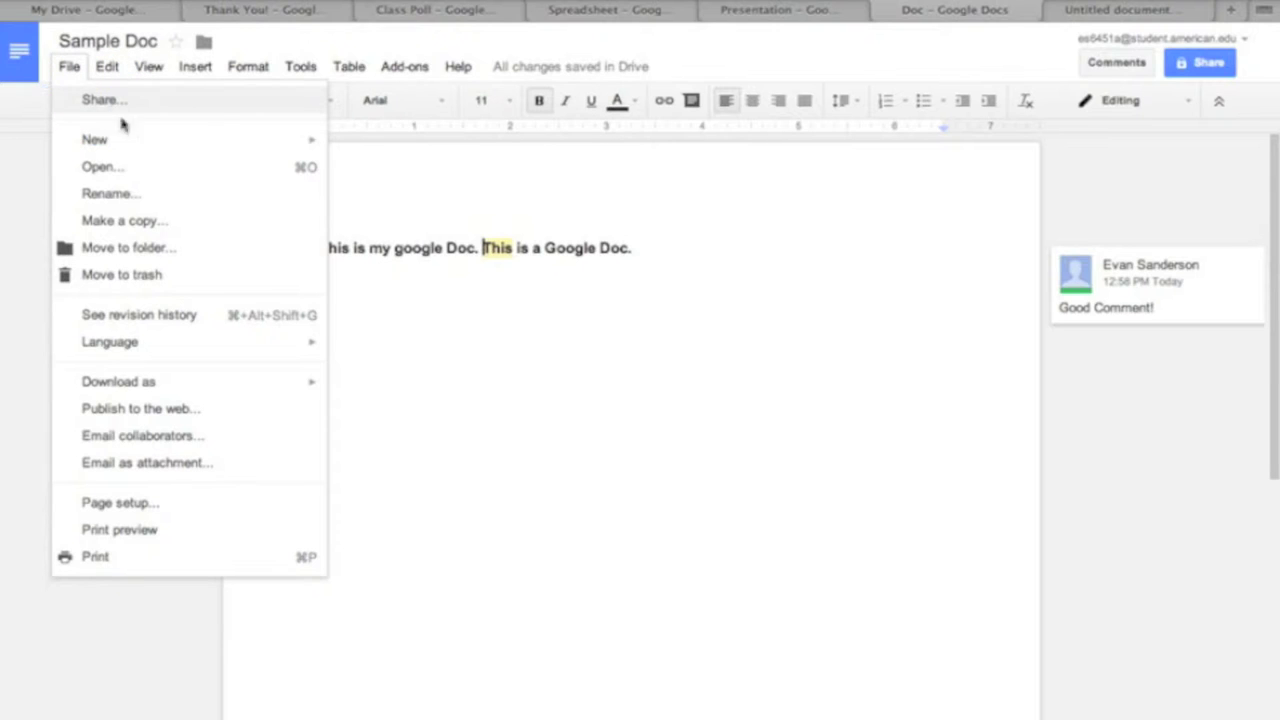
{"action": "mouse_move", "coordinate": [95, 139]}
{"action": "left_click", "coordinate": [157, 108]}
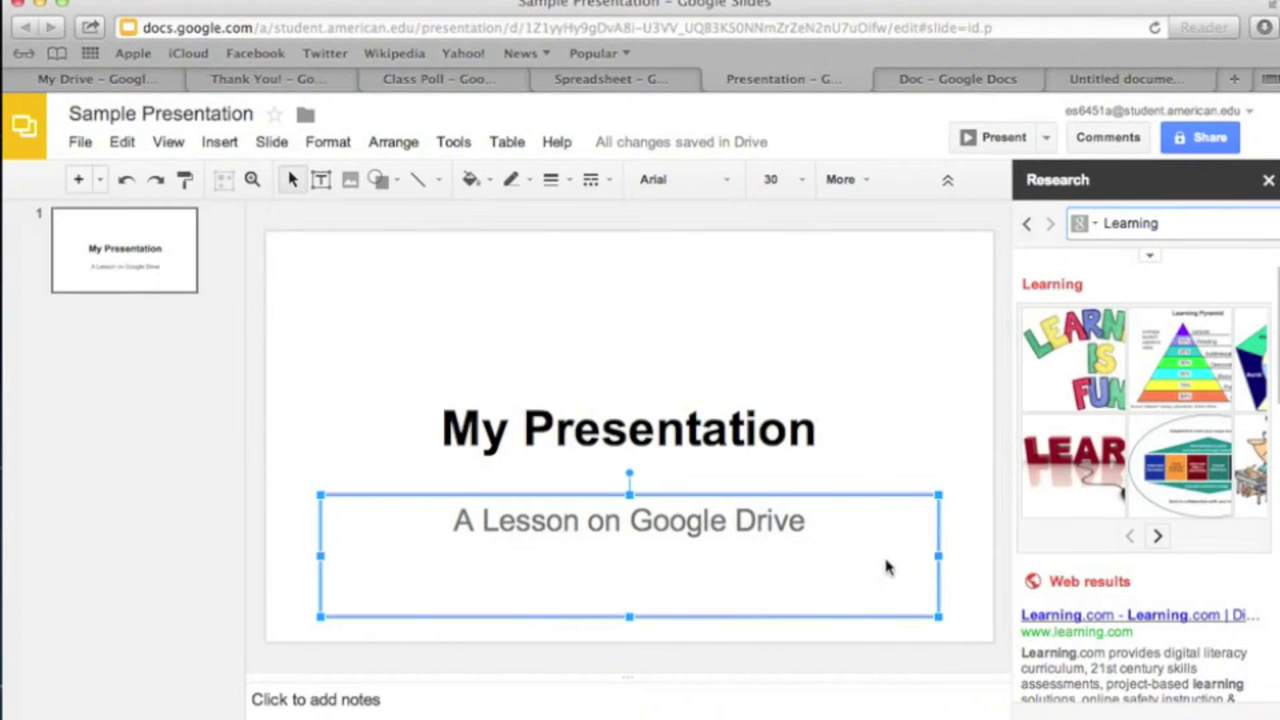
Append 'With the Center for Teaching Research and Learning' to the subtitle after 'Drive'.
{"action": "left_click", "coordinate": [815, 519]}
{"action": "type", "text": "With the Cen"}
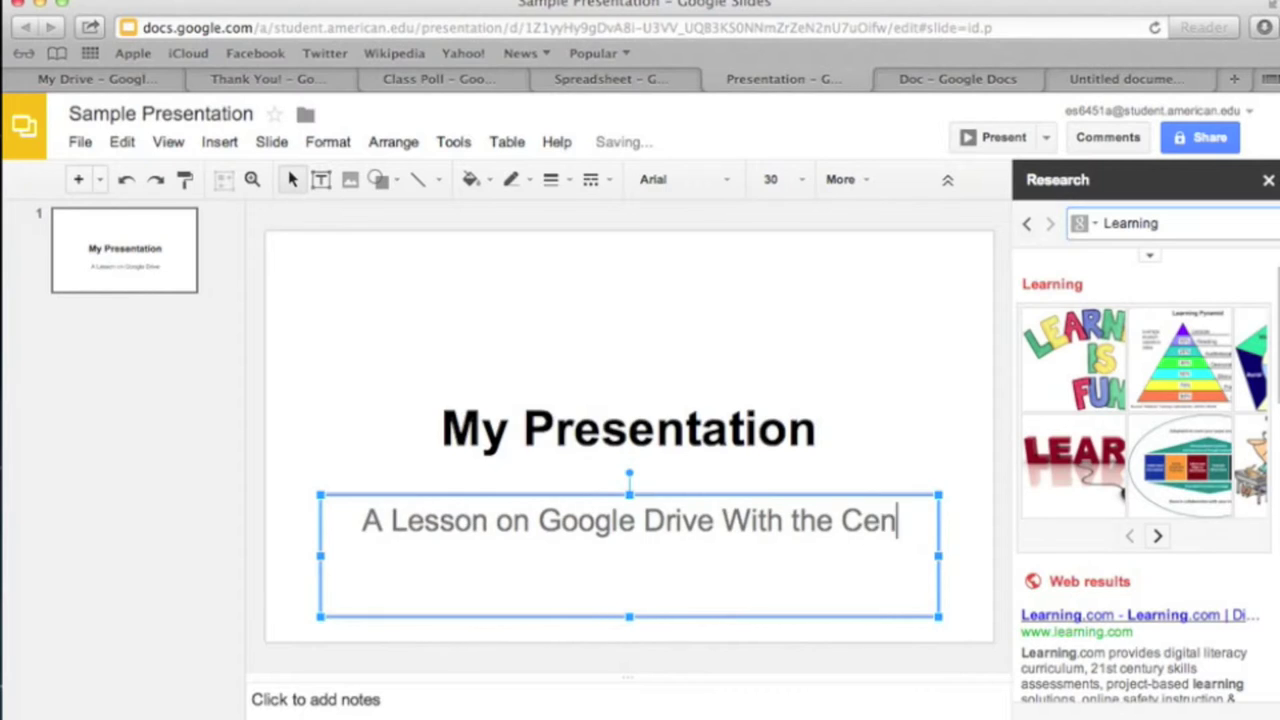
{"action": "type", "text": "ter for Teaching "}
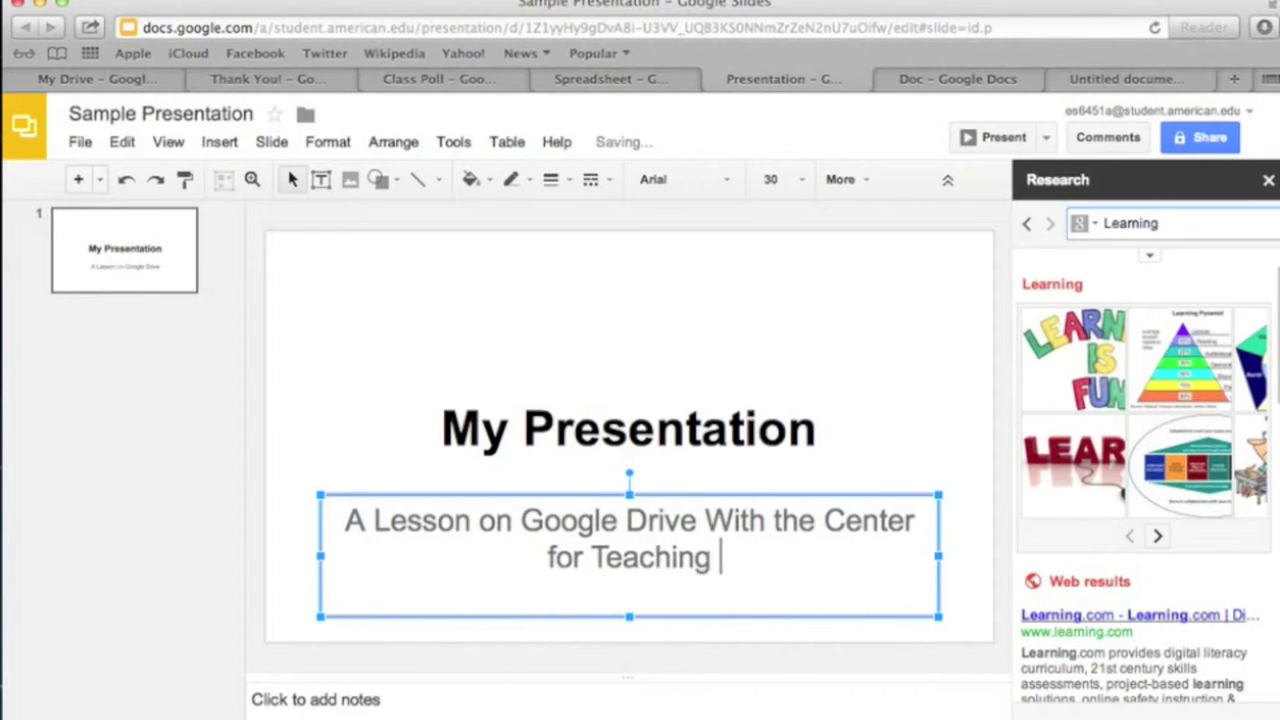
{"action": "type", "text": "Research "}
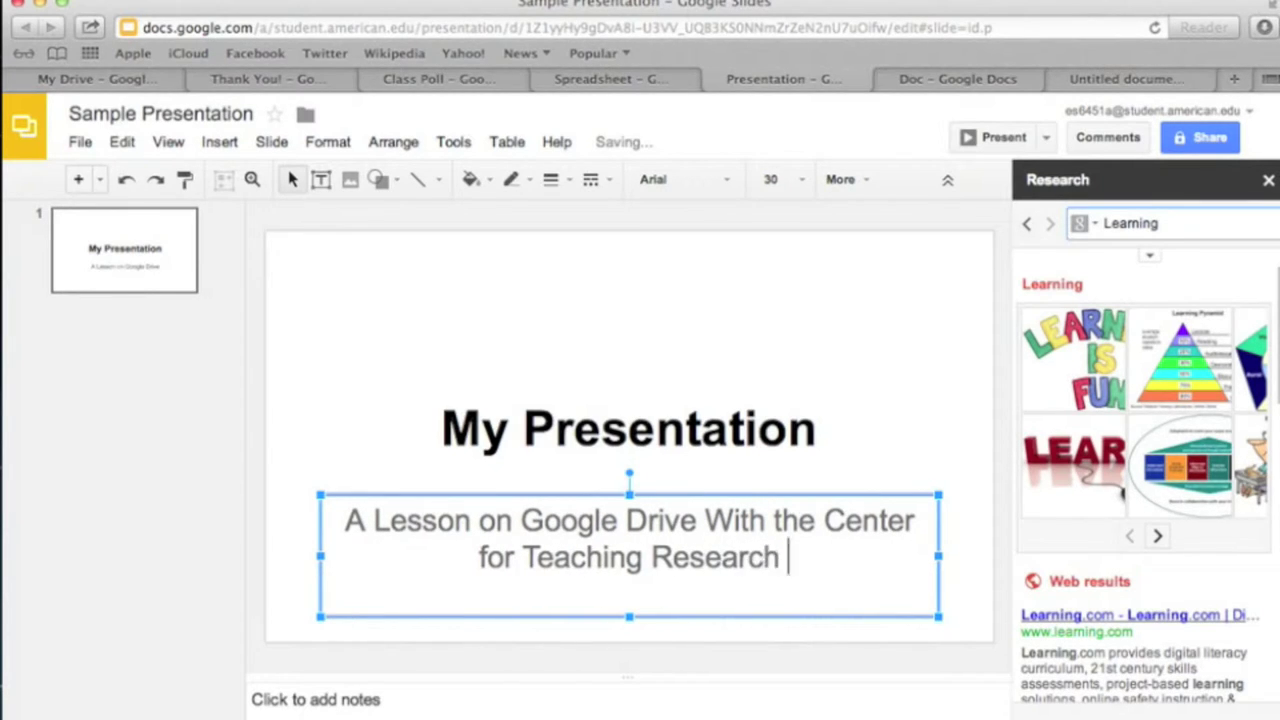
{"action": "type", "text": "and Learning"}
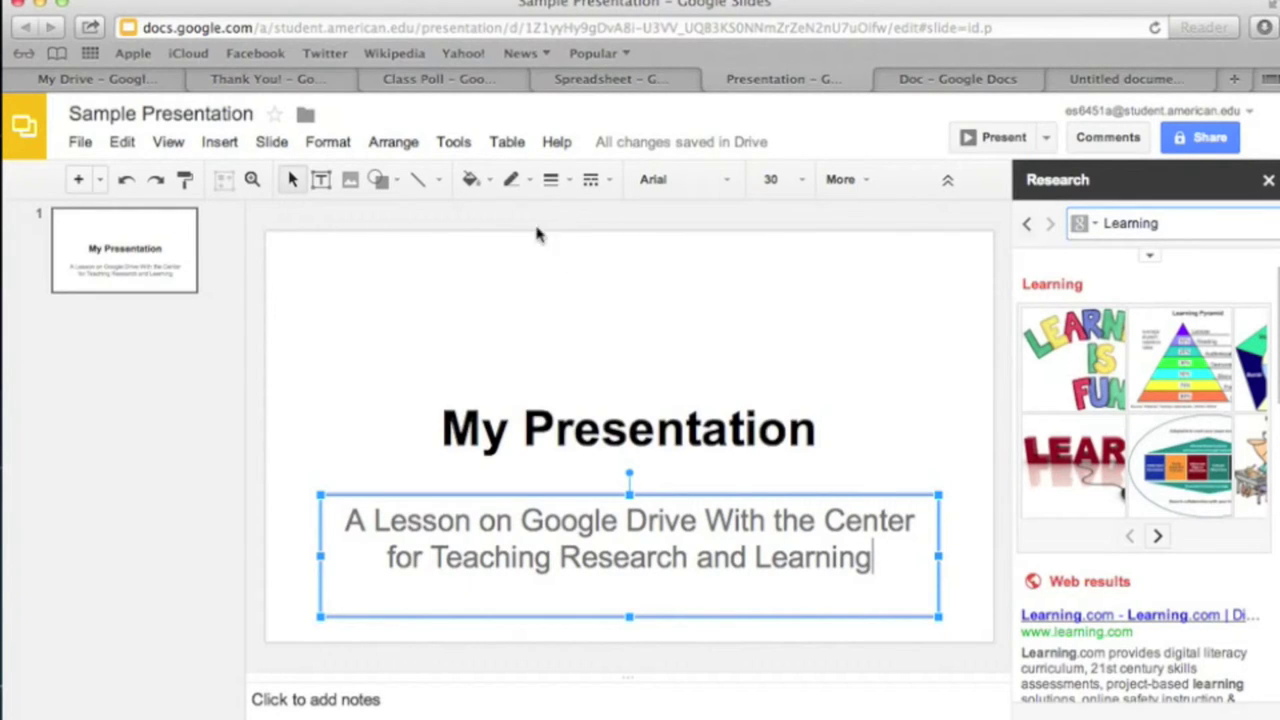
Insert the LEARN image from Research results and place it above the My Presentation title.
{"action": "left_click", "coordinate": [453, 142]}
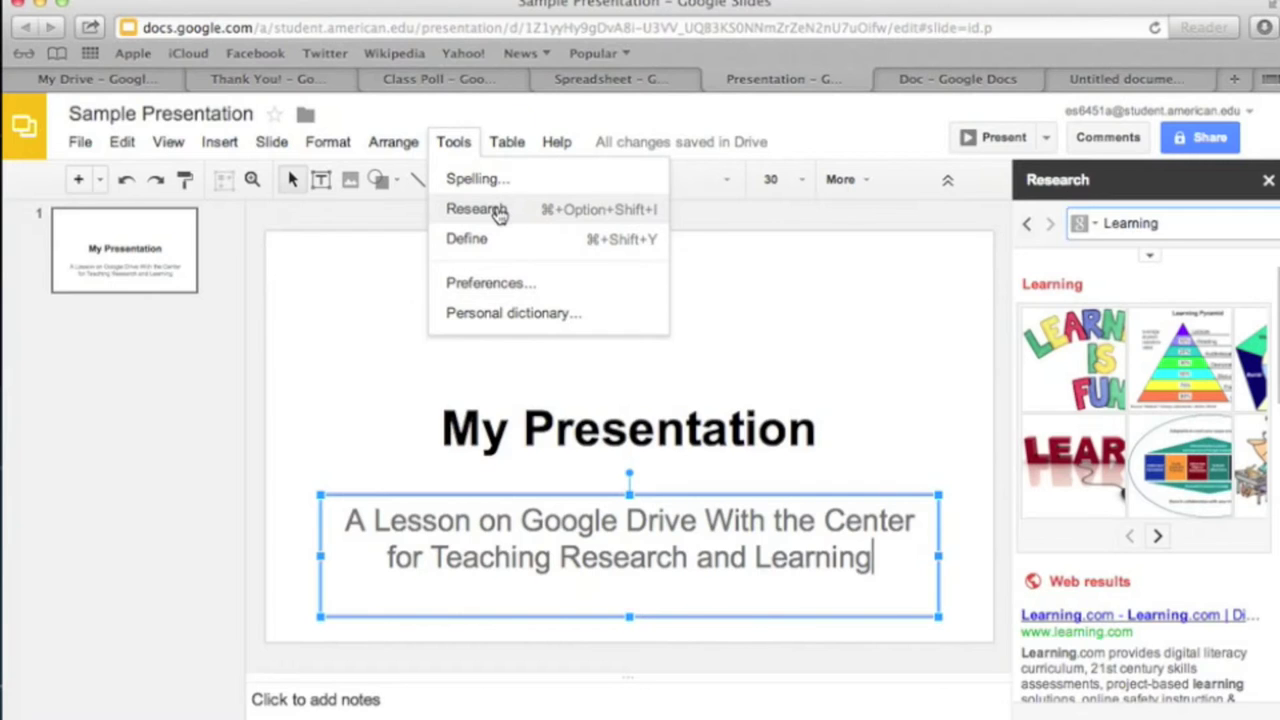
{"action": "left_click", "coordinate": [497, 212]}
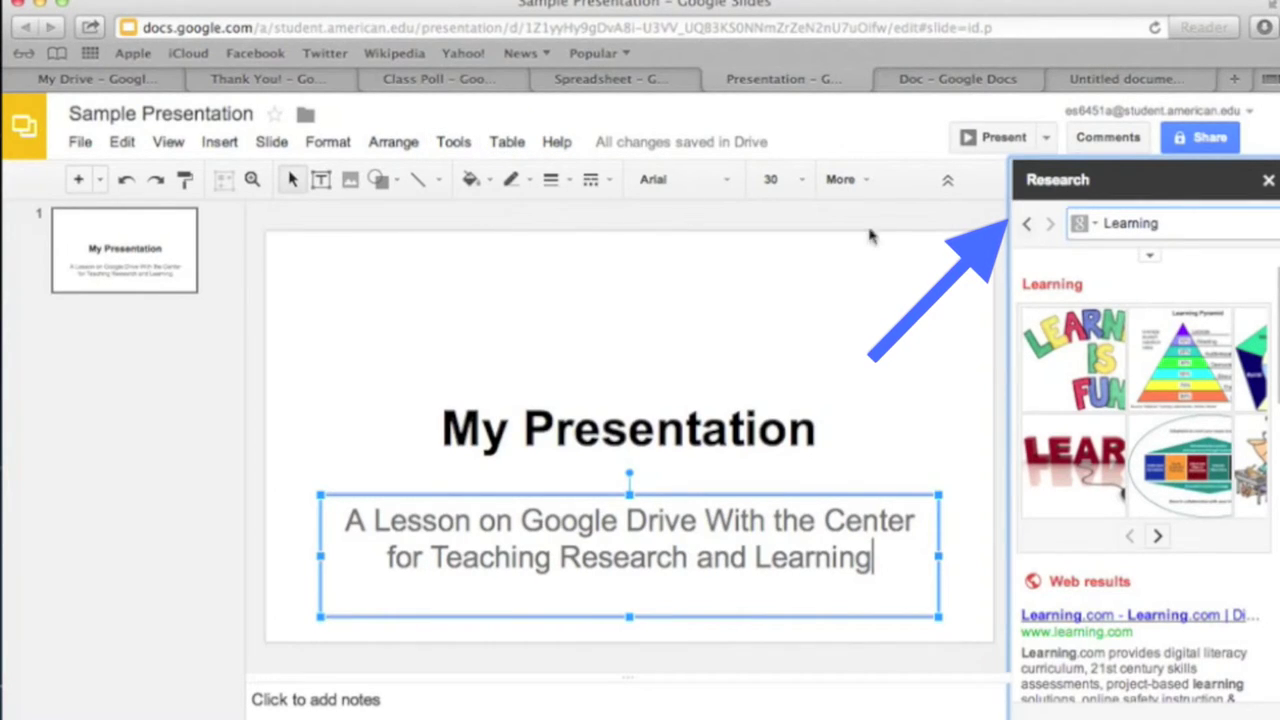
{"action": "mouse_move", "coordinate": [1073, 462]}
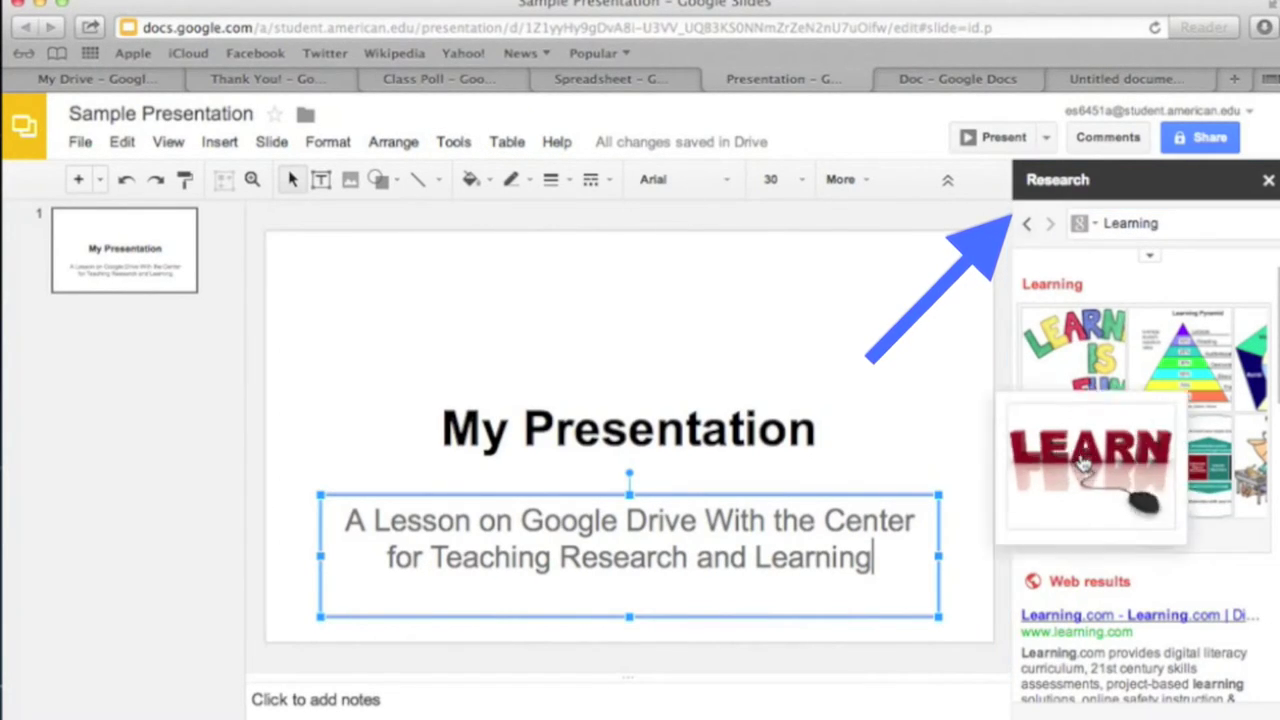
{"action": "left_click_drag", "start_coordinate": [1083, 462], "coordinate": [628, 341]}
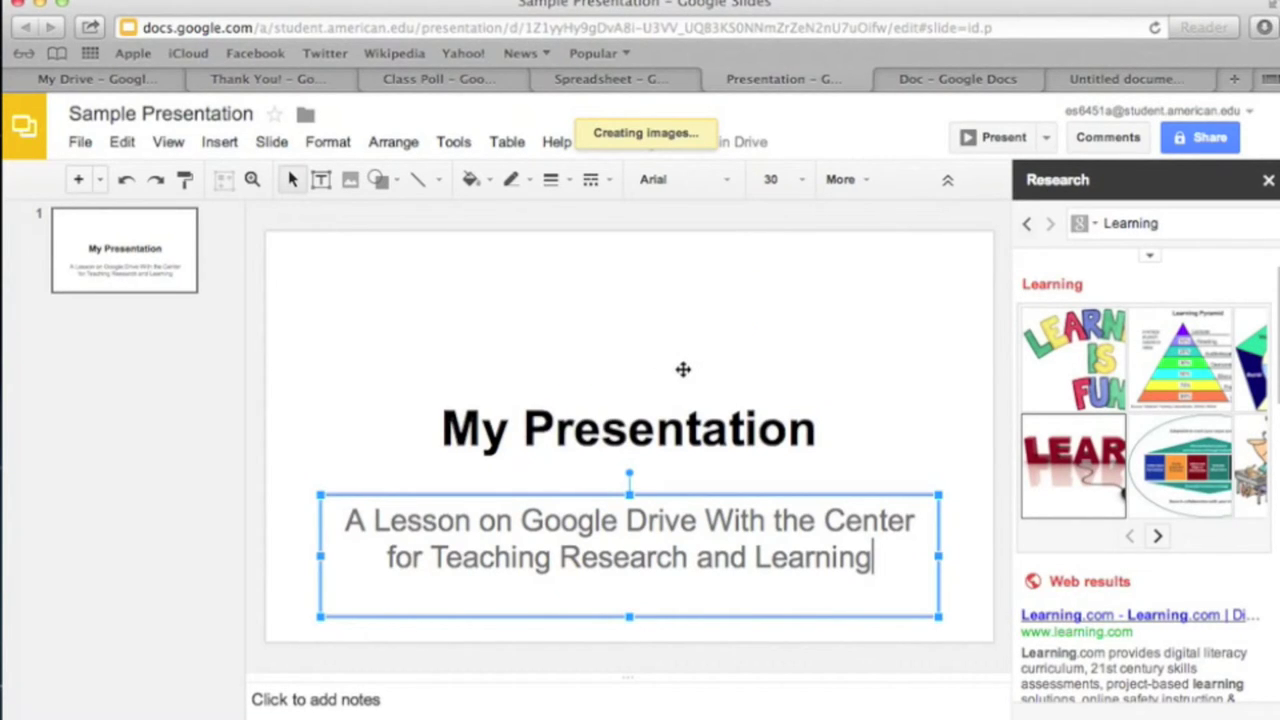
{"action": "mouse_move", "coordinate": [683, 369]}
{"action": "left_mouse_down"}
{"action": "mouse_move", "coordinate": [574, 301]}
{"action": "mouse_move", "coordinate": [591, 287]}
{"action": "left_mouse_up"}
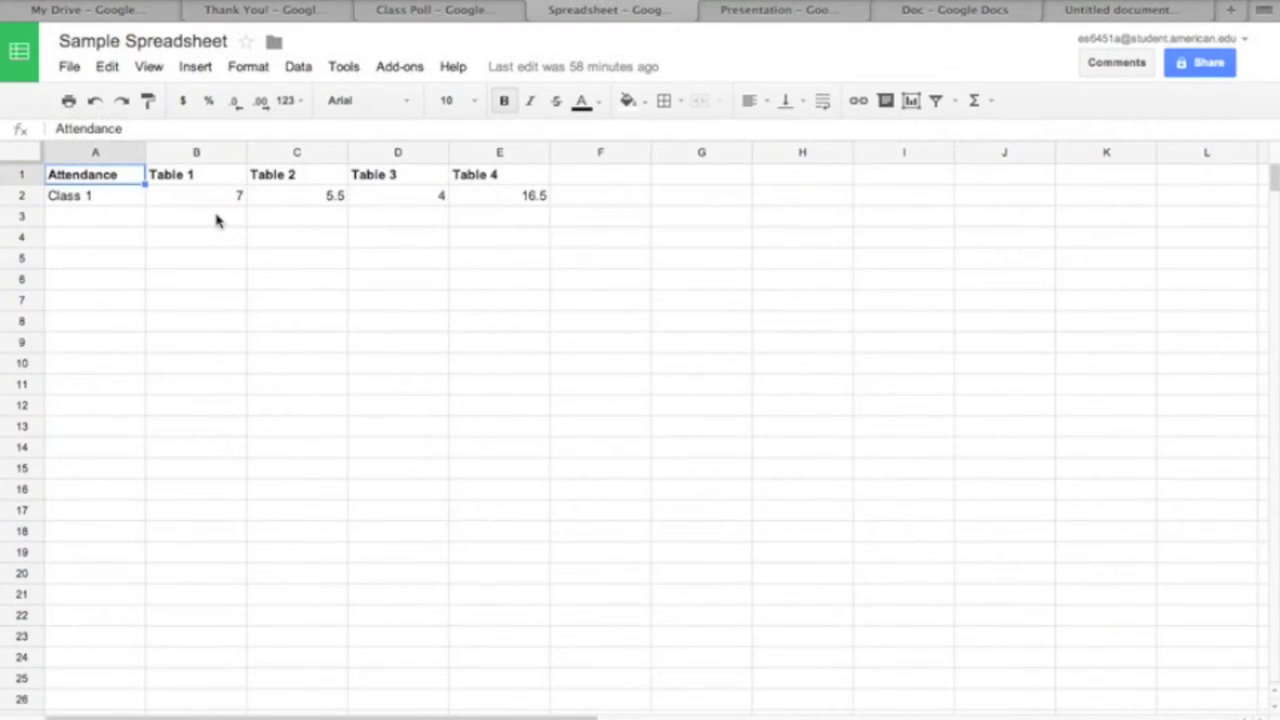
{"action": "left_click", "coordinate": [218, 221]}
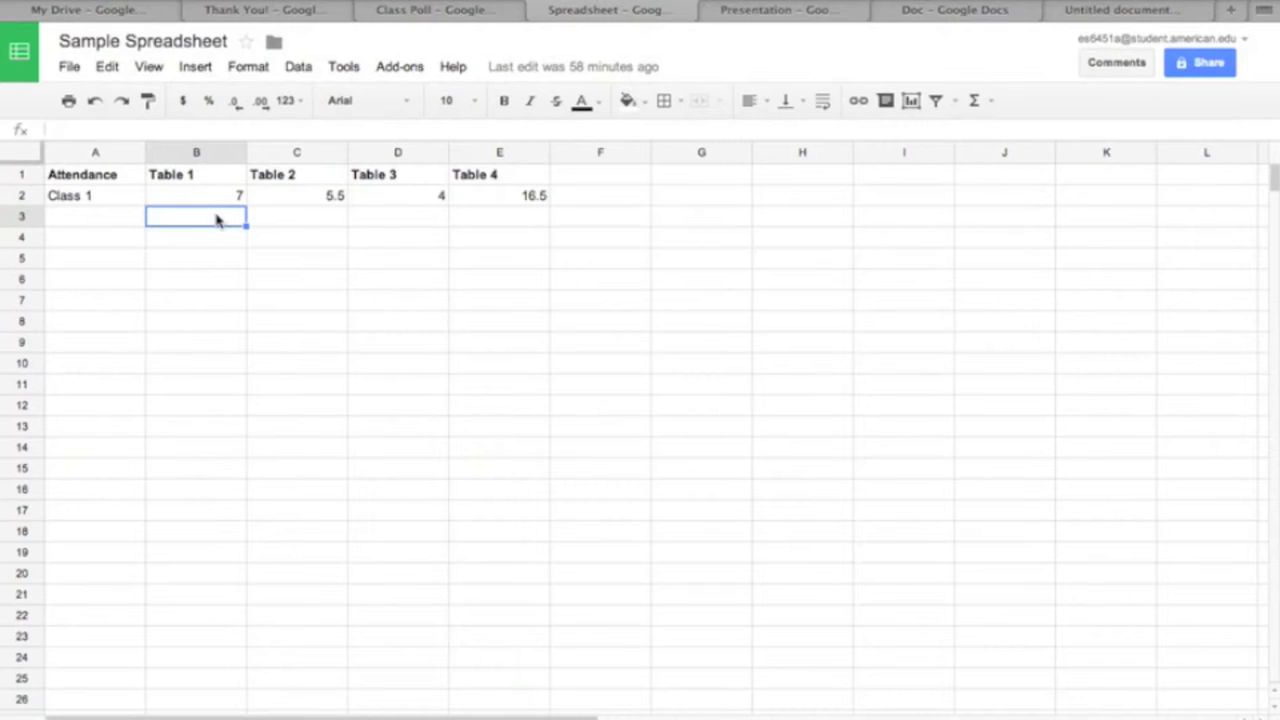
Enter 8, 9 and 10 across row 3 under Tables 1–3.
{"action": "type", "text": "8"}
{"action": "key", "text": "Tab"}
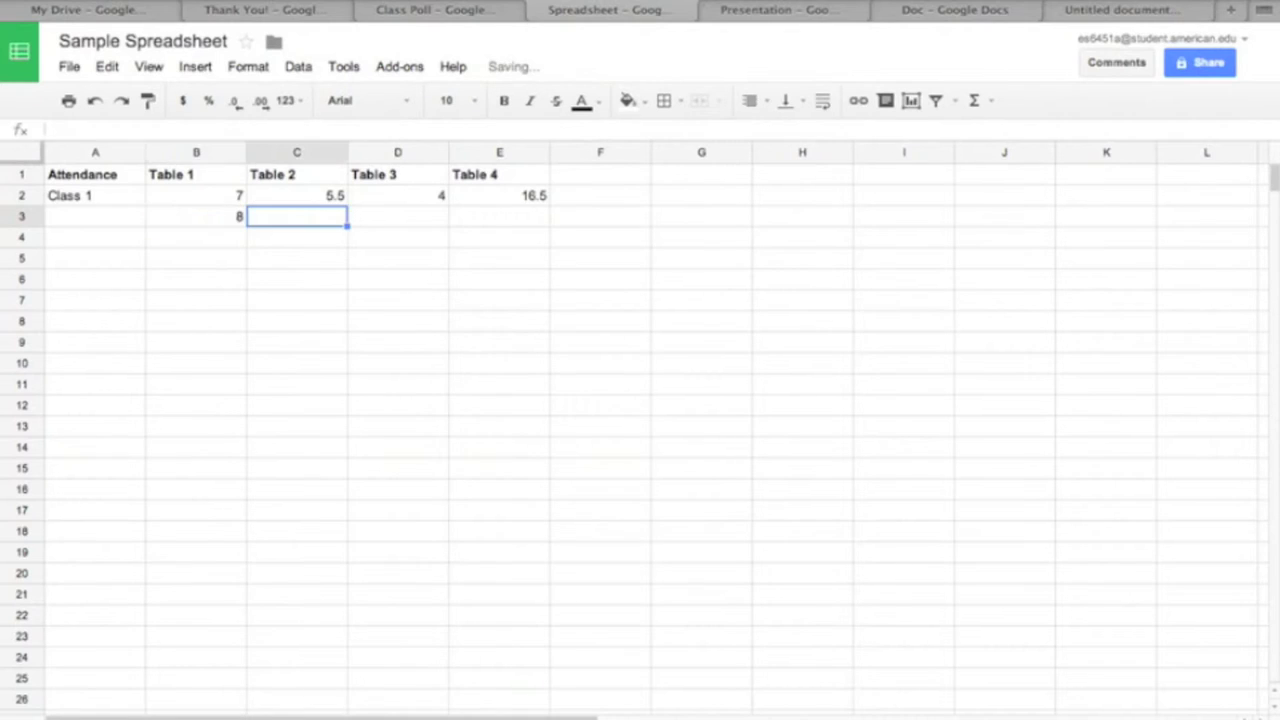
{"action": "type", "text": "9"}
{"action": "key", "text": "Tab"}
{"action": "type", "text": "10"}
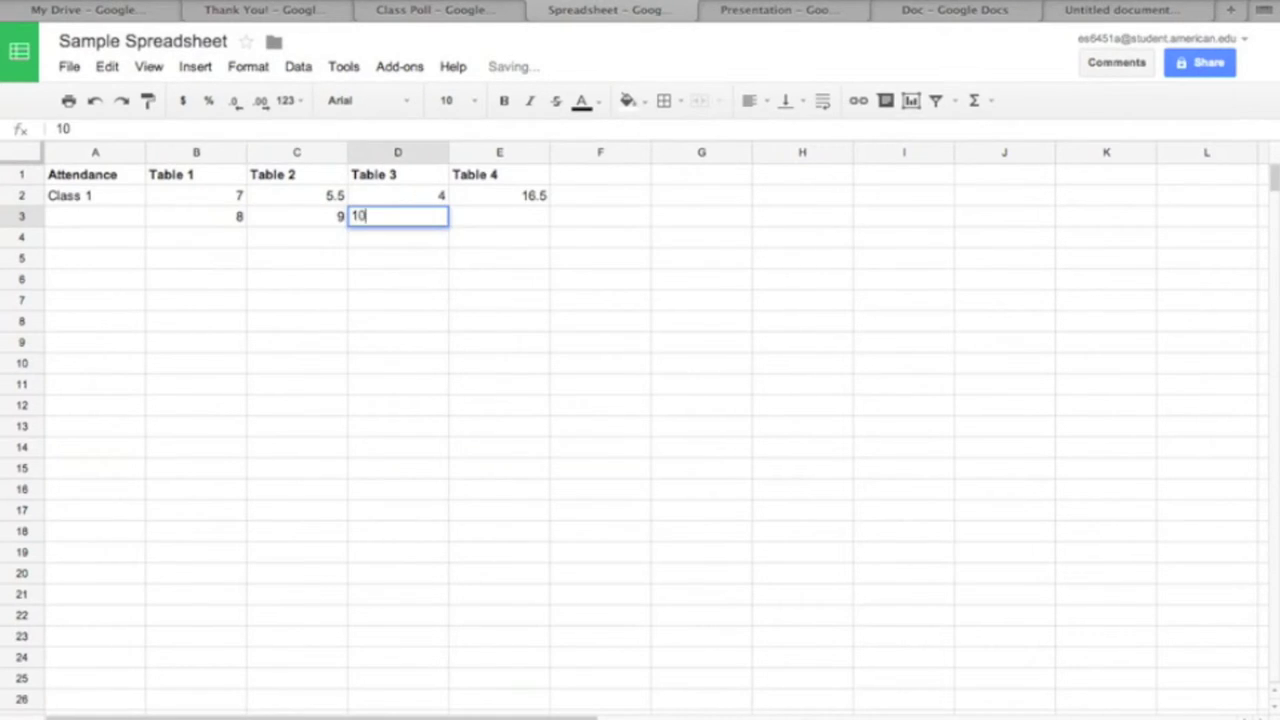
{"action": "key", "text": "Tab"}
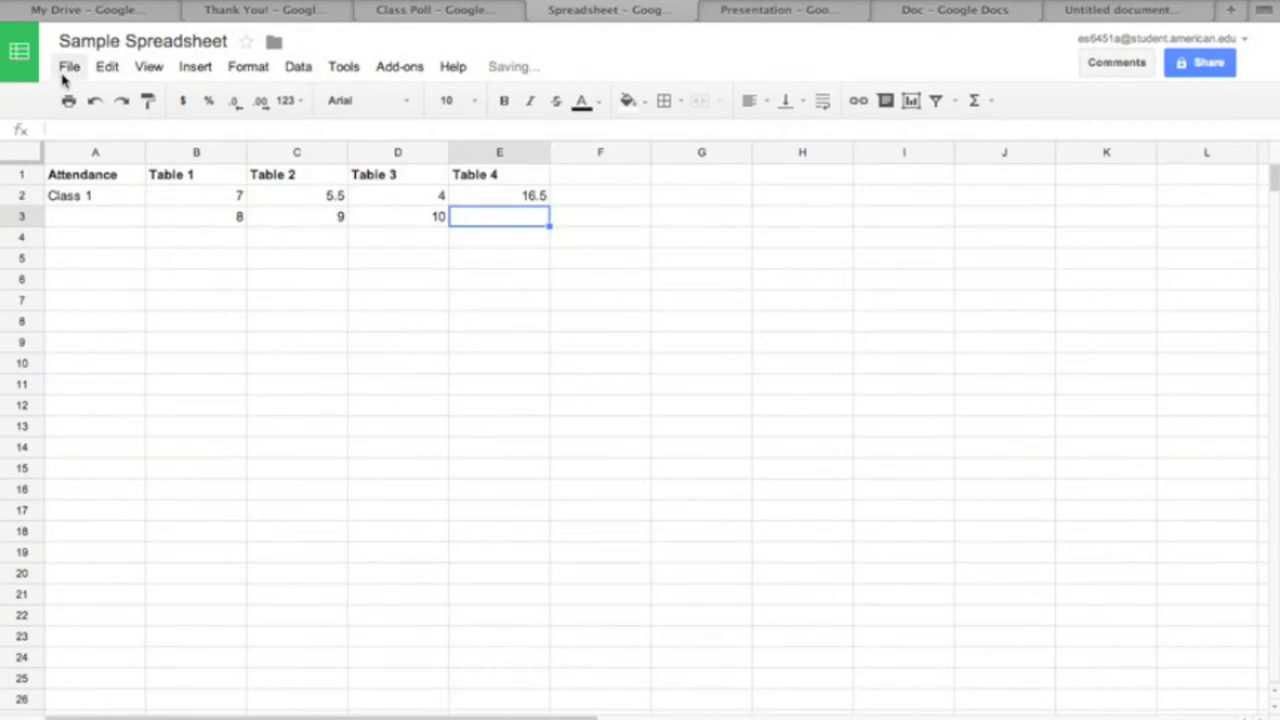
Look over the File and Data menus, then switch to the Class Poll form.
{"action": "left_click", "coordinate": [66, 70]}
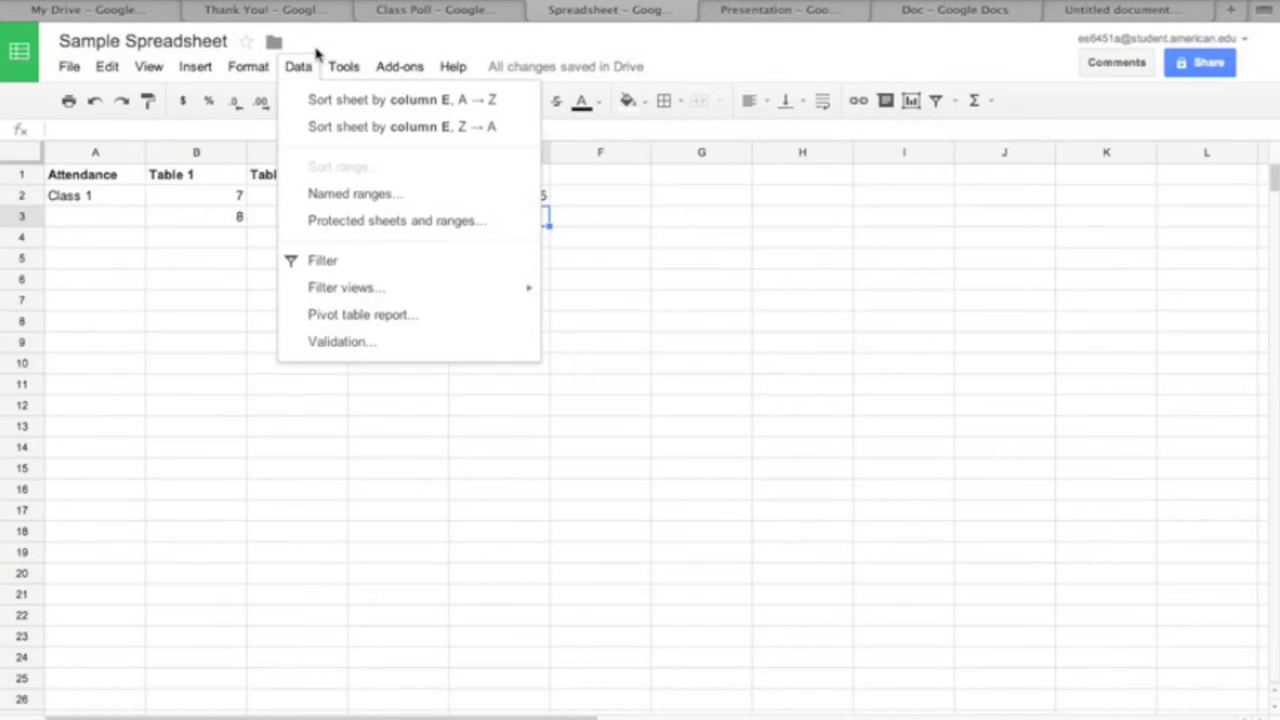
{"action": "left_click", "coordinate": [345, 45]}
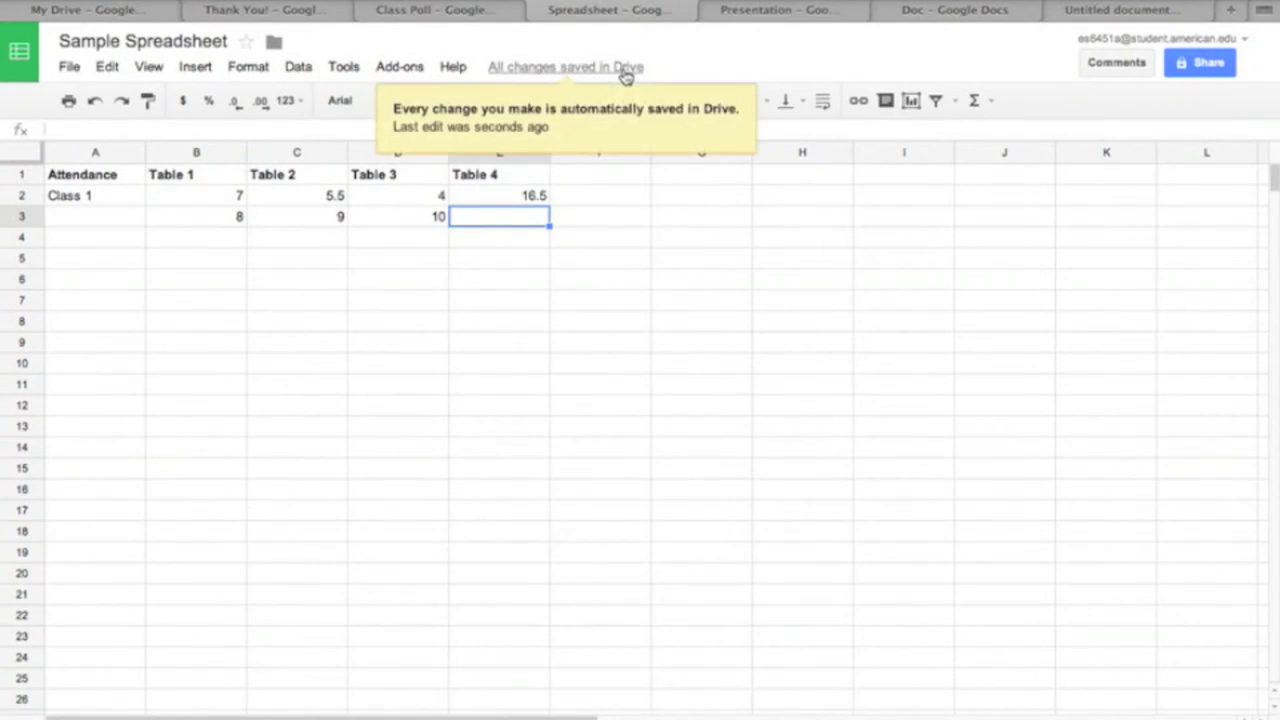
{"action": "key", "text": "ctrl+shift+Tab"}
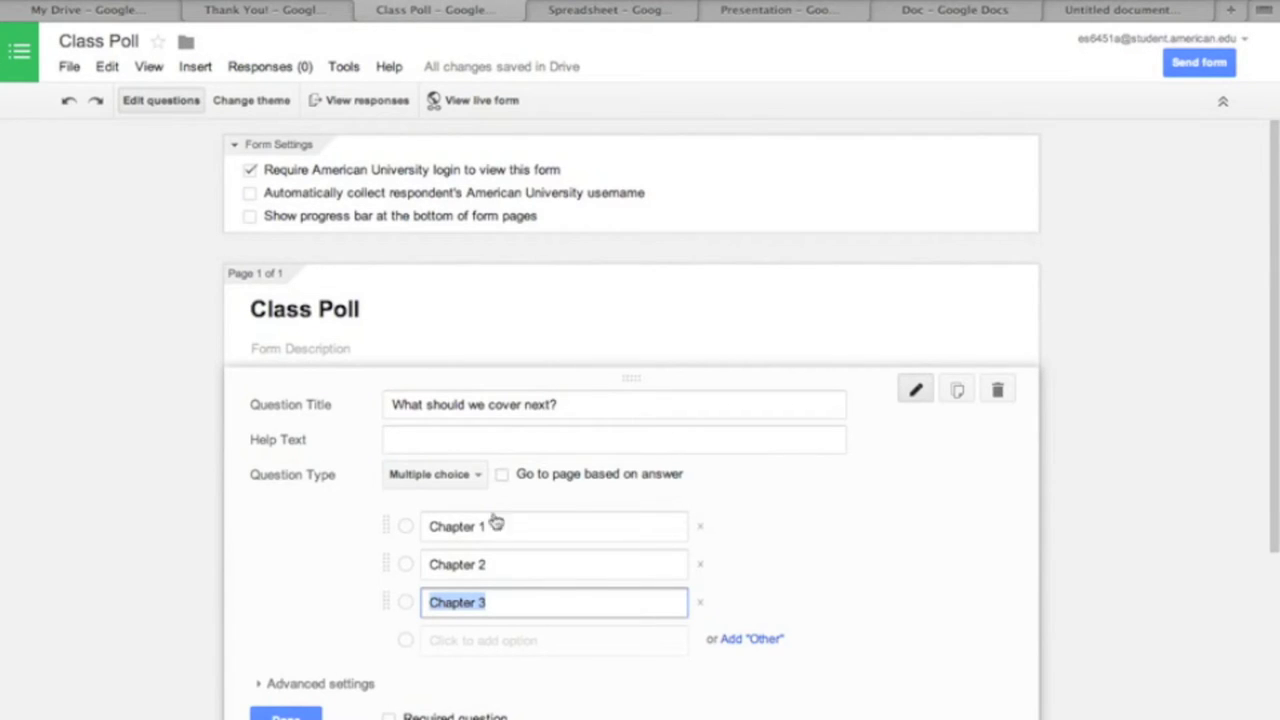
Add the help text 'Choose a chapter.' to the 'What should we cover next?' question.
{"action": "left_click", "coordinate": [516, 438]}
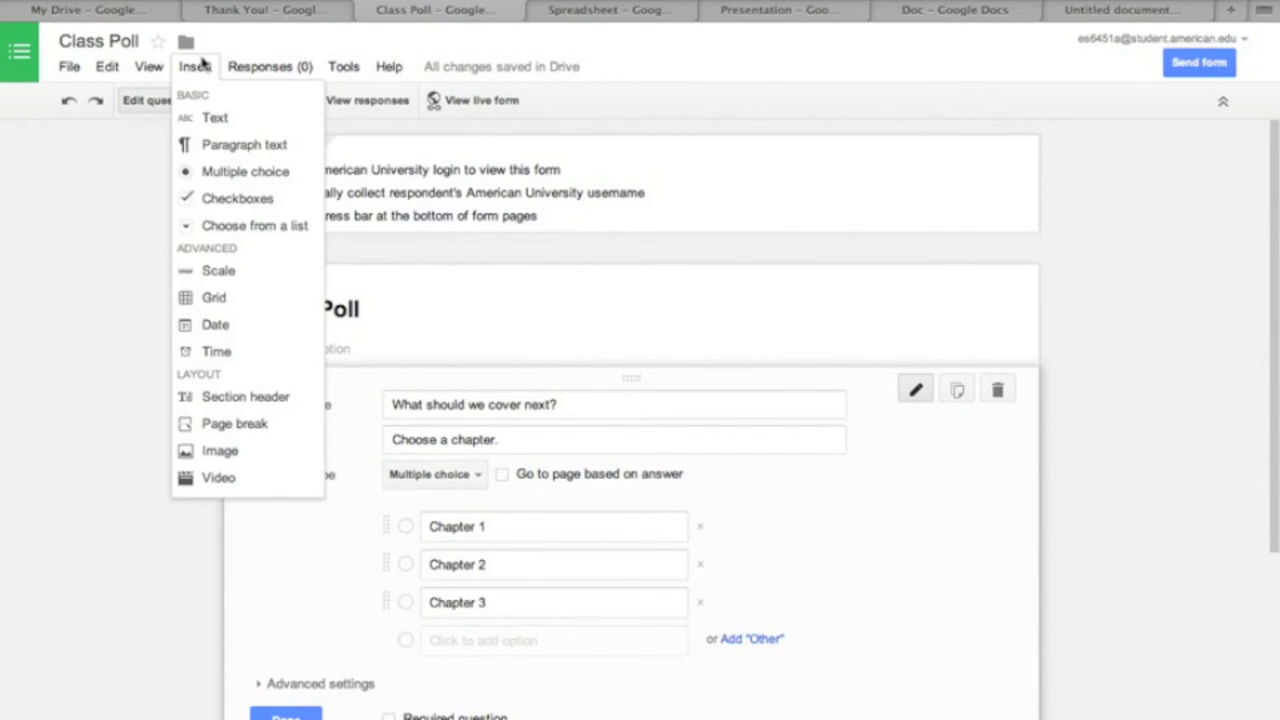
{"action": "left_click", "coordinate": [201, 63]}
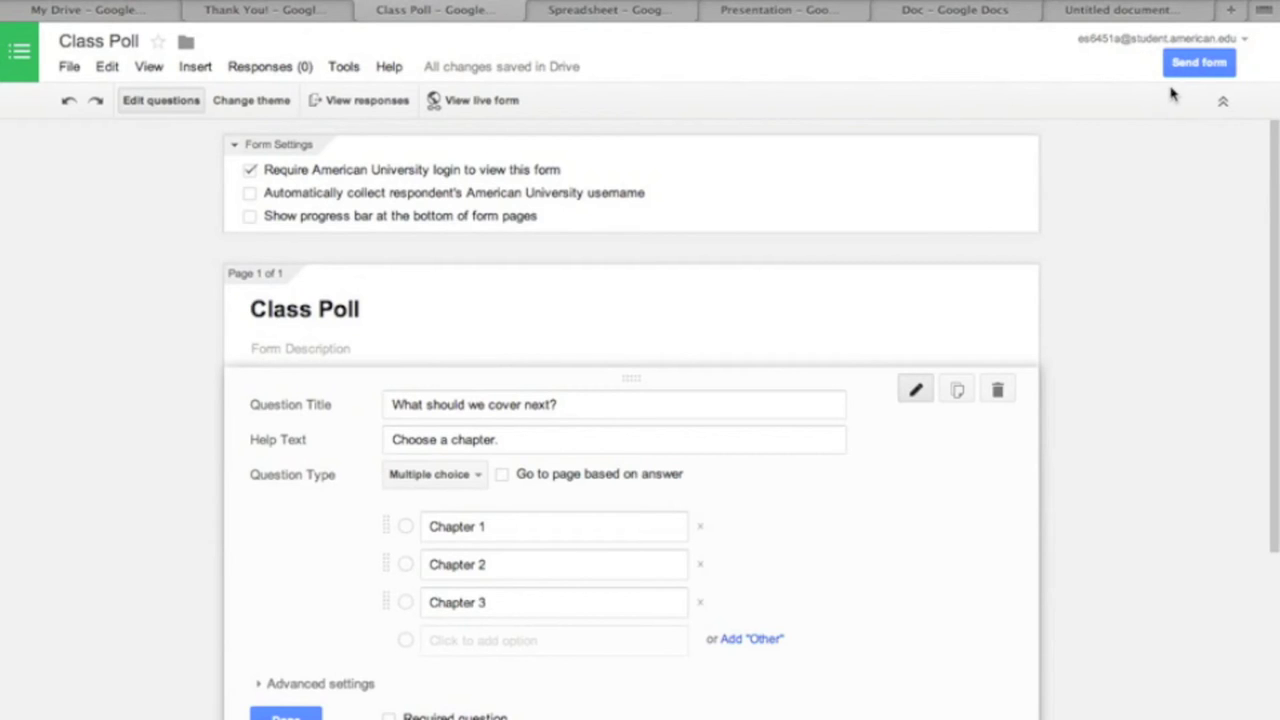
Show the Send form share link and email options for the Class Poll form.
{"action": "left_click", "coordinate": [1196, 64]}
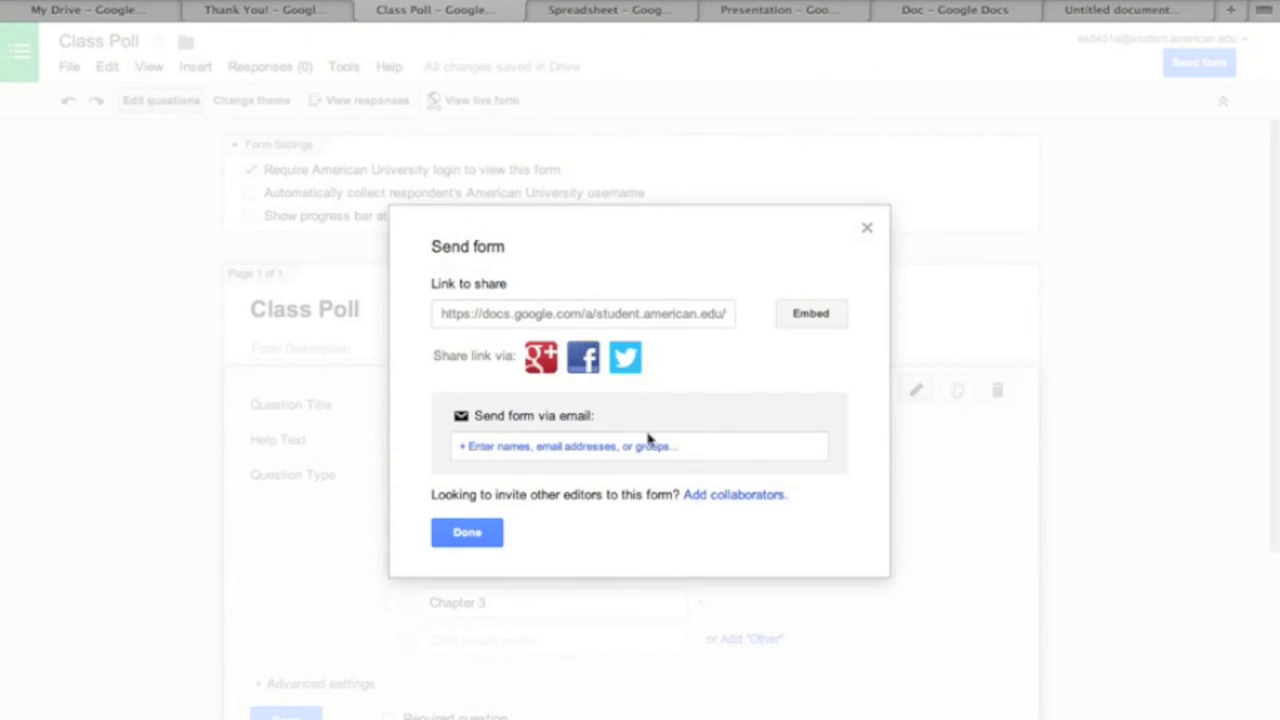